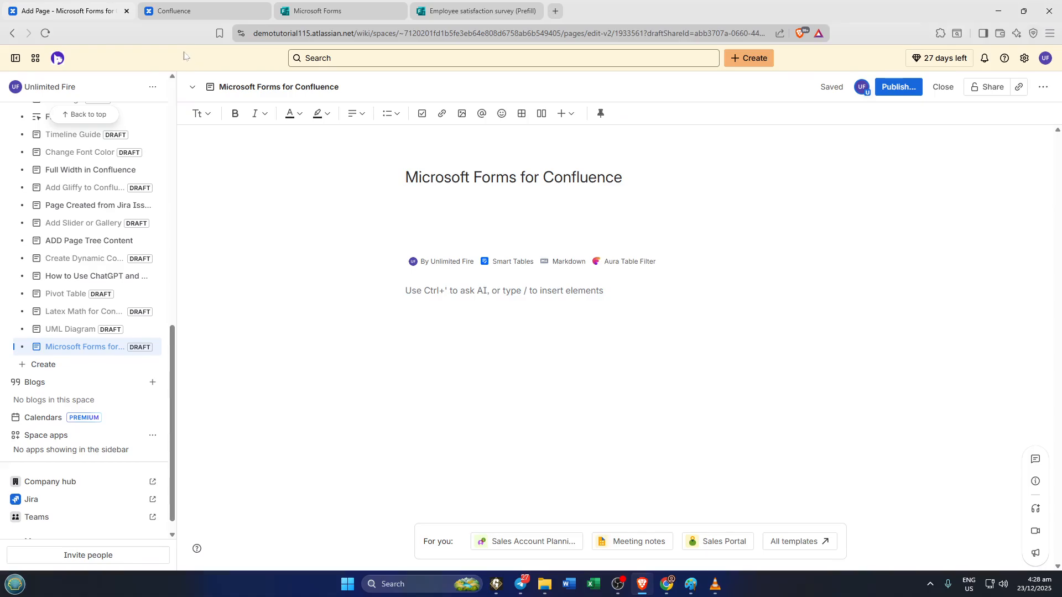
Examine the Microsoft Forms for Confluence Cloud marketplace listing and the Microsoft Forms template gallery, and return to the draft page.
left_click(177, 17)
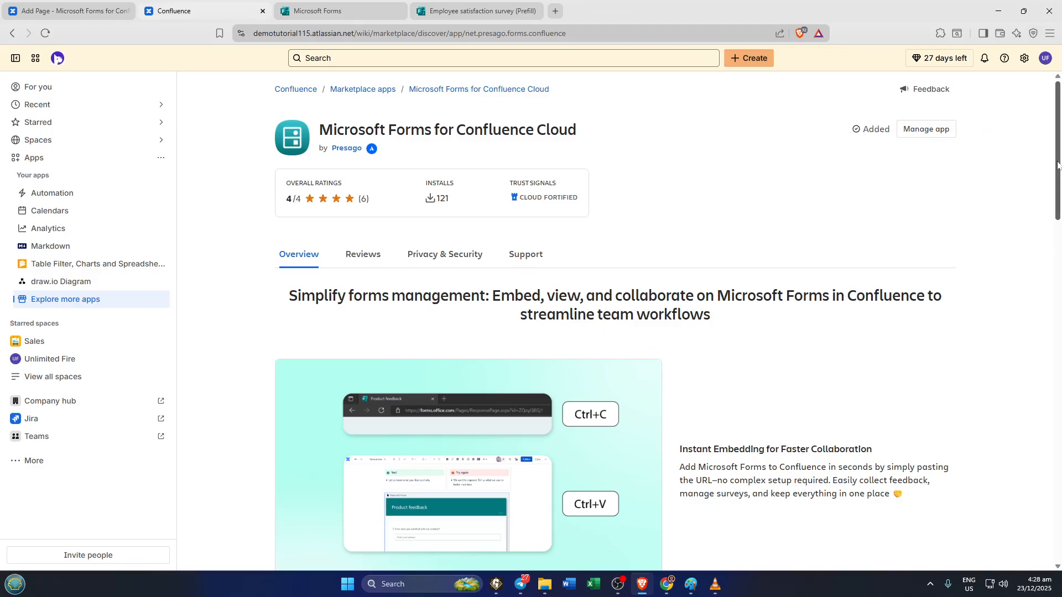
left_click_drag(1057, 165, 1057, 171)
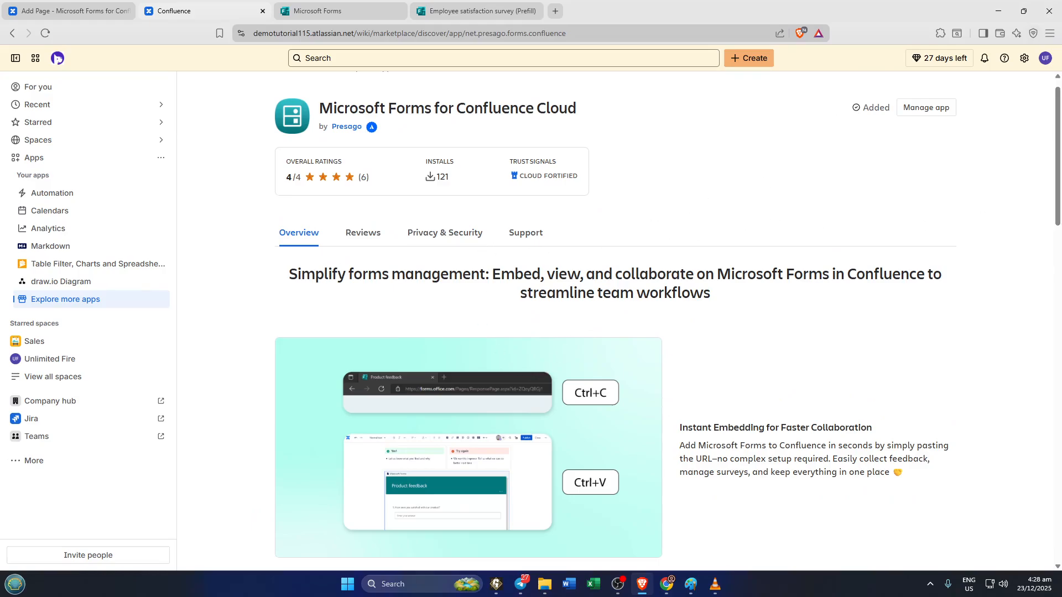
left_click(864, 106)
left_click(865, 105)
left_click(865, 105)
left_click(864, 105)
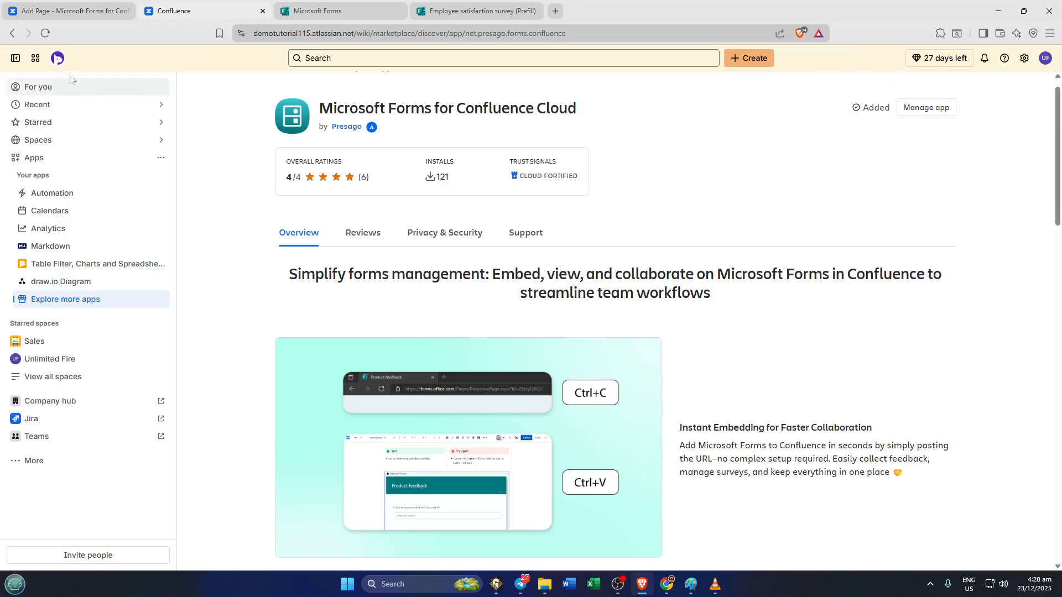
left_click(70, 15)
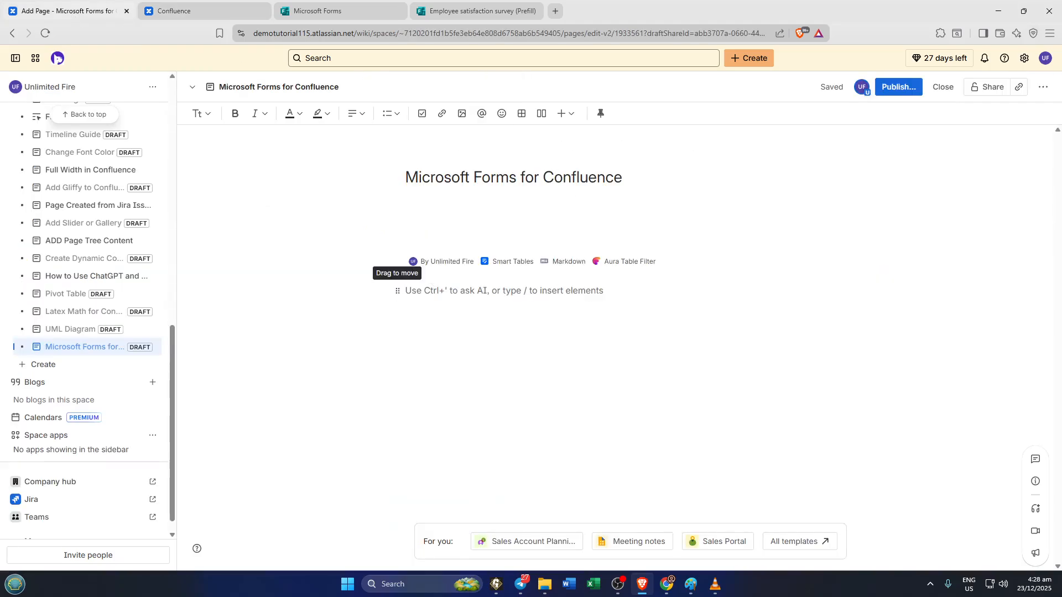
left_click(319, 16)
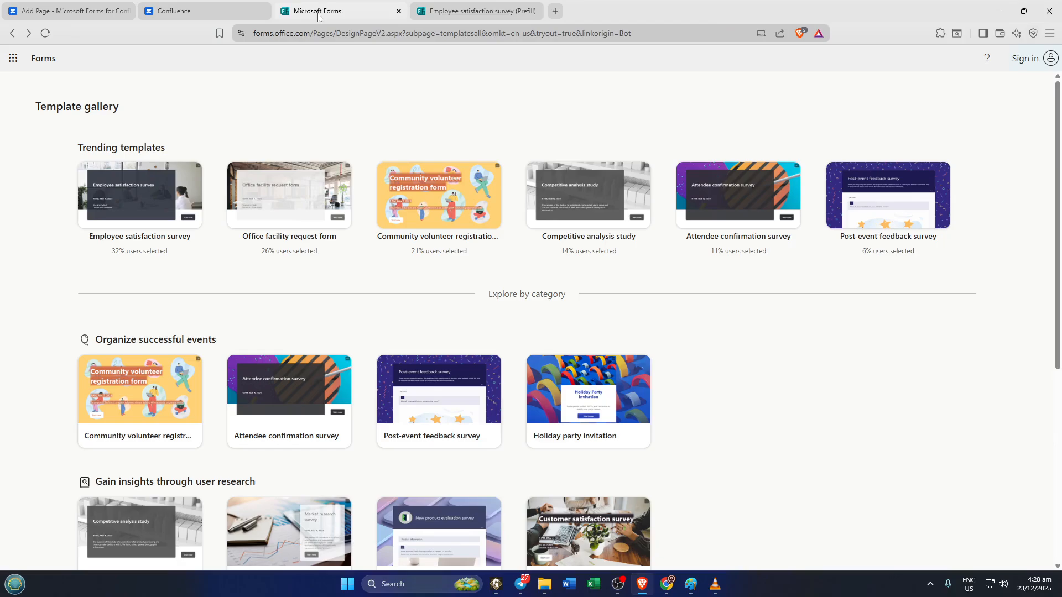
left_click(49, 15)
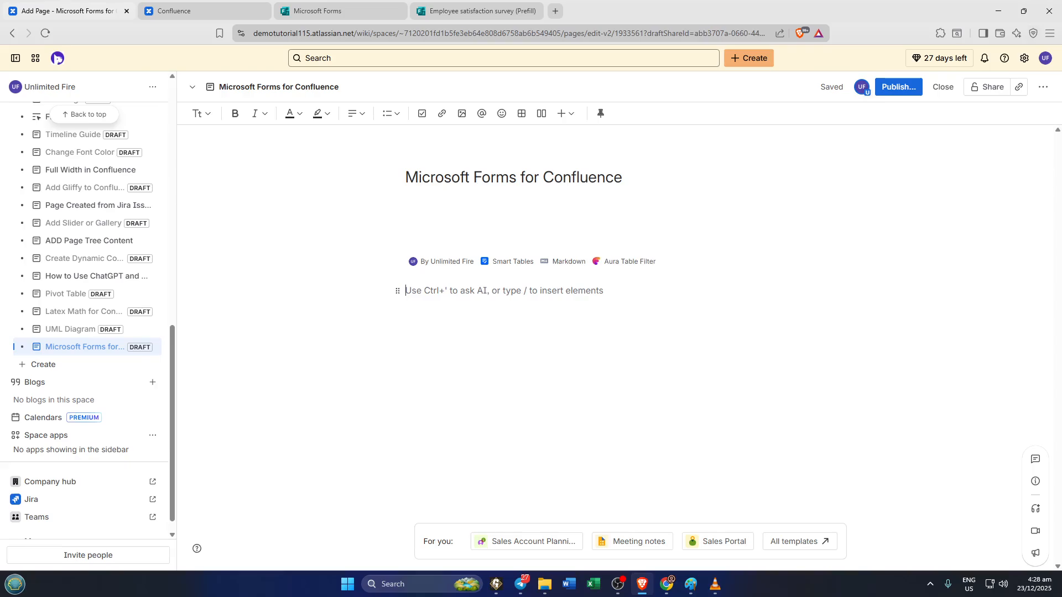
type("/")
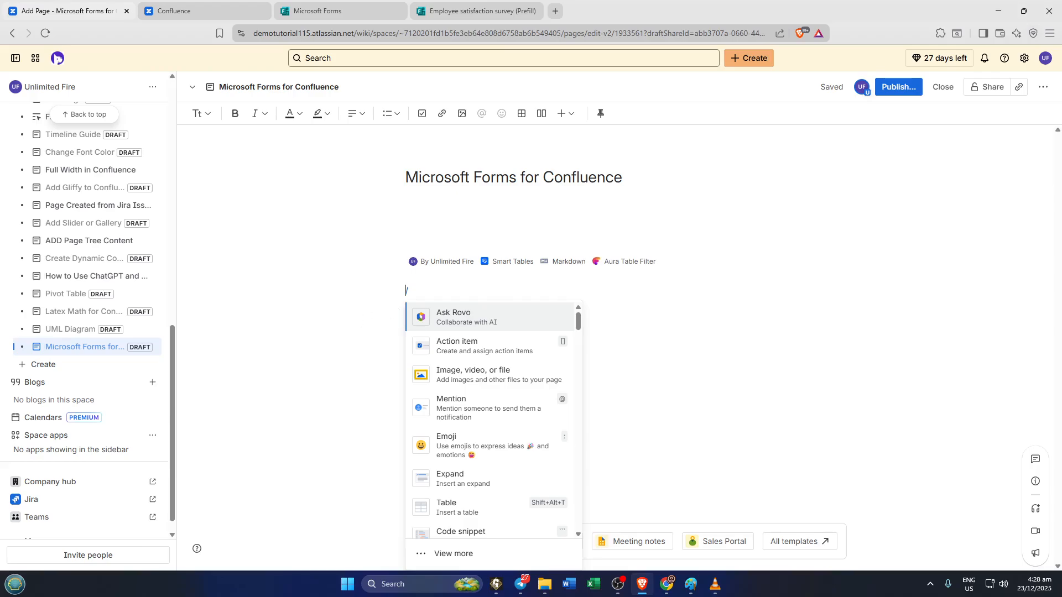
left_click(57, 332)
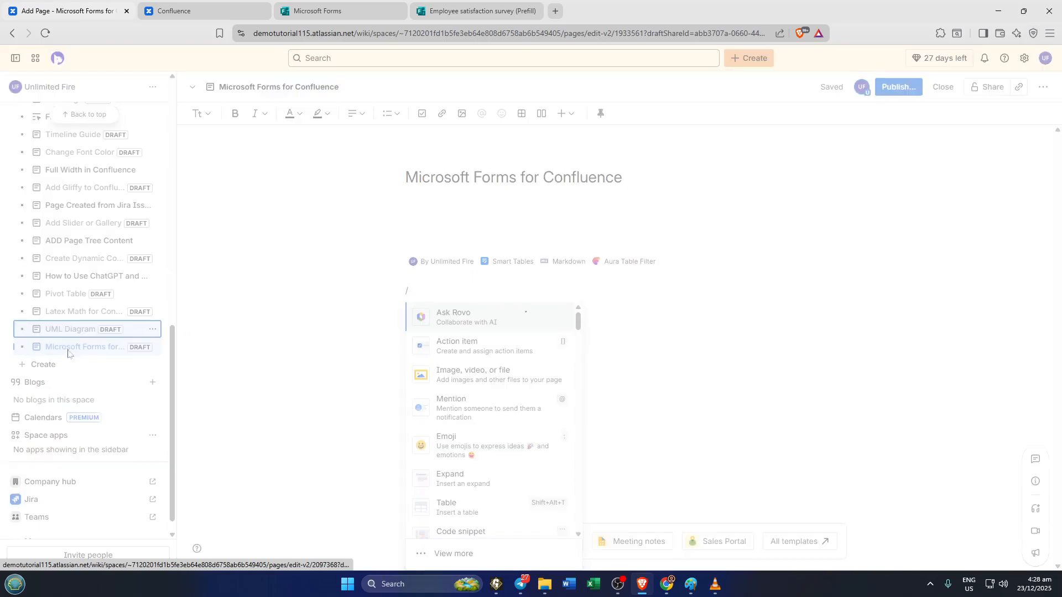
left_click(68, 348)
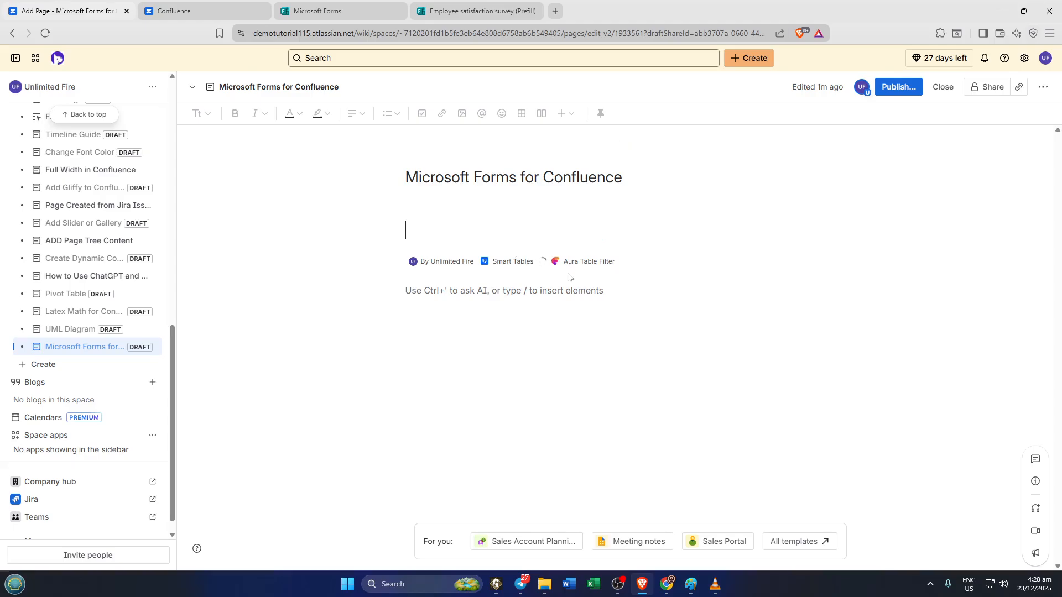
type("/")
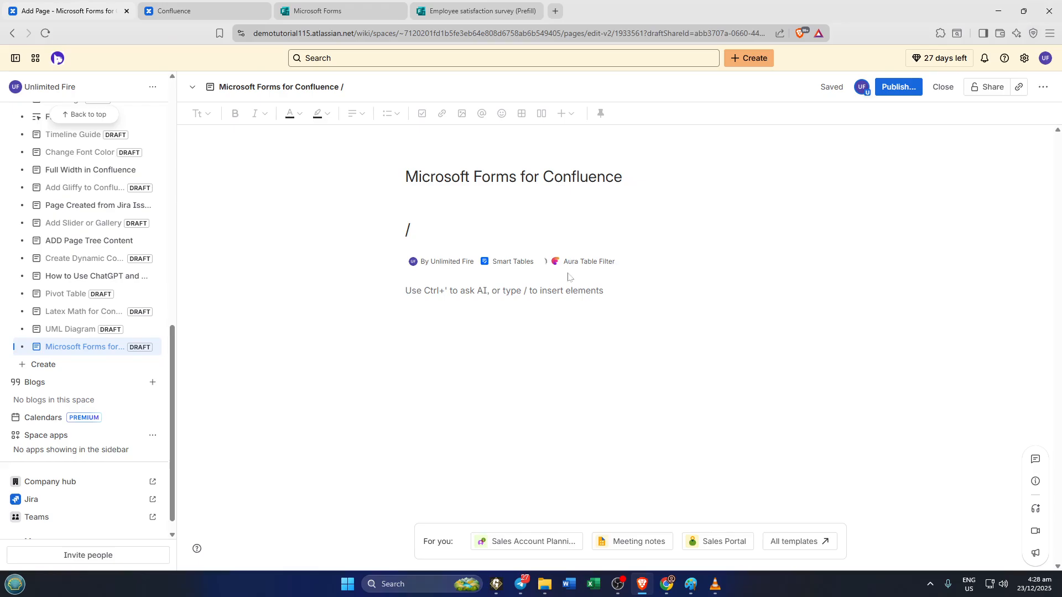
key("BackSpace")
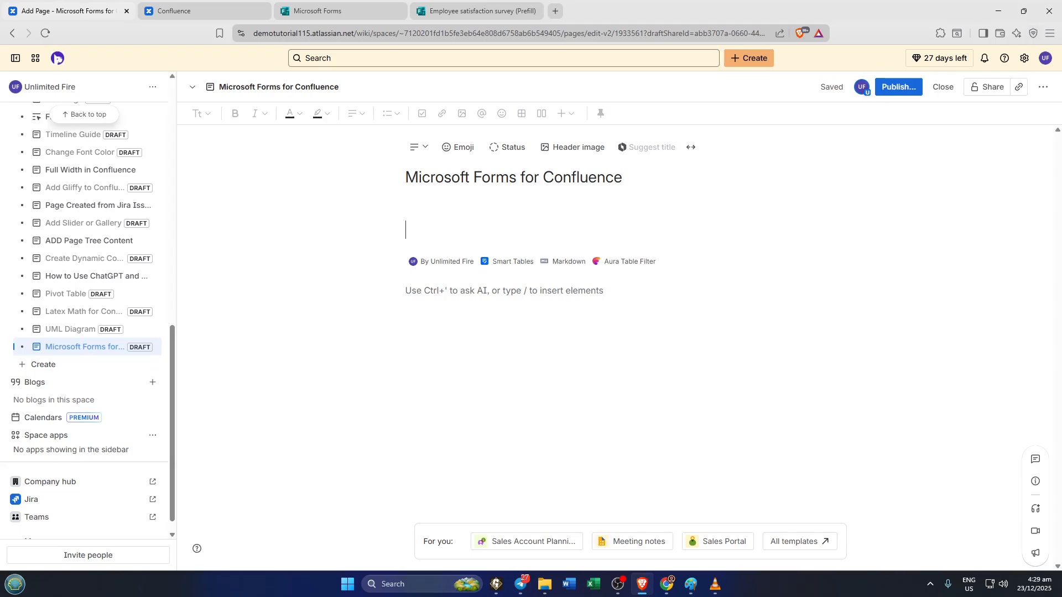
Insert the Microsoft Forms element into the empty body of the Microsoft Forms for Confluence page.
left_click(685, 306)
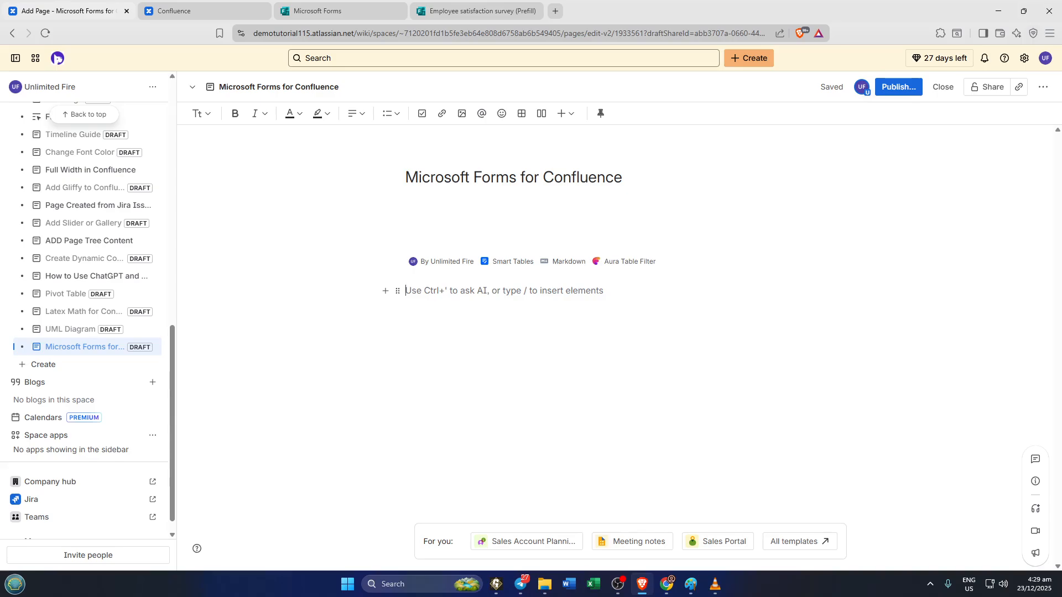
type("/")
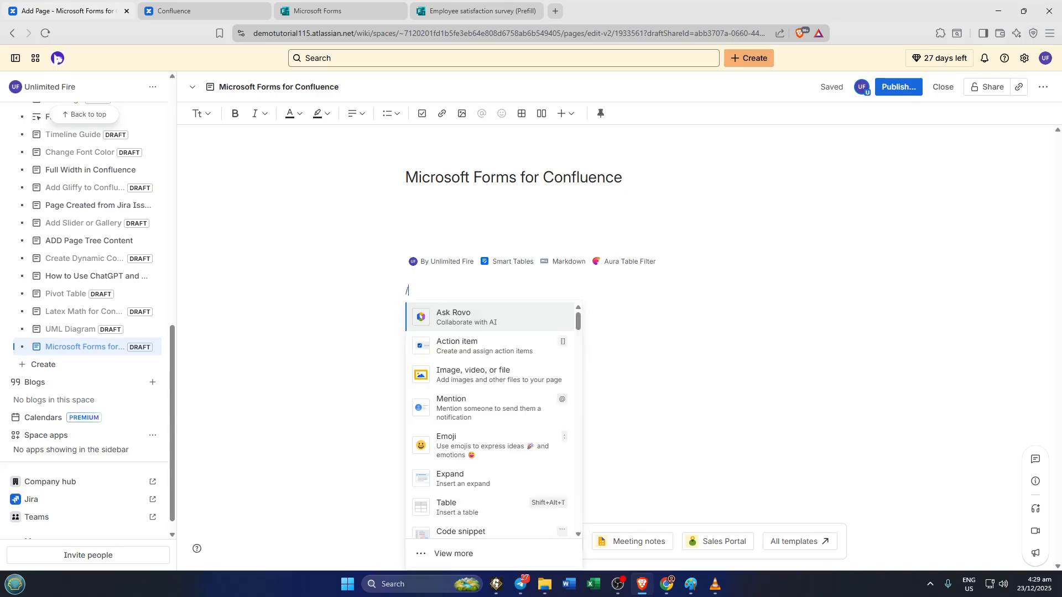
type("ms")
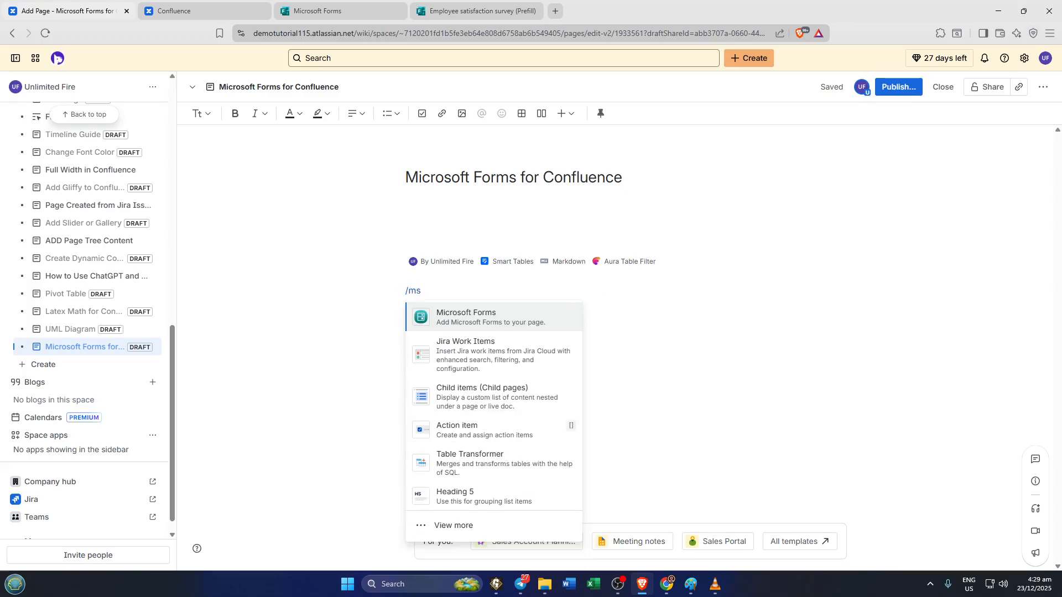
left_click(500, 315)
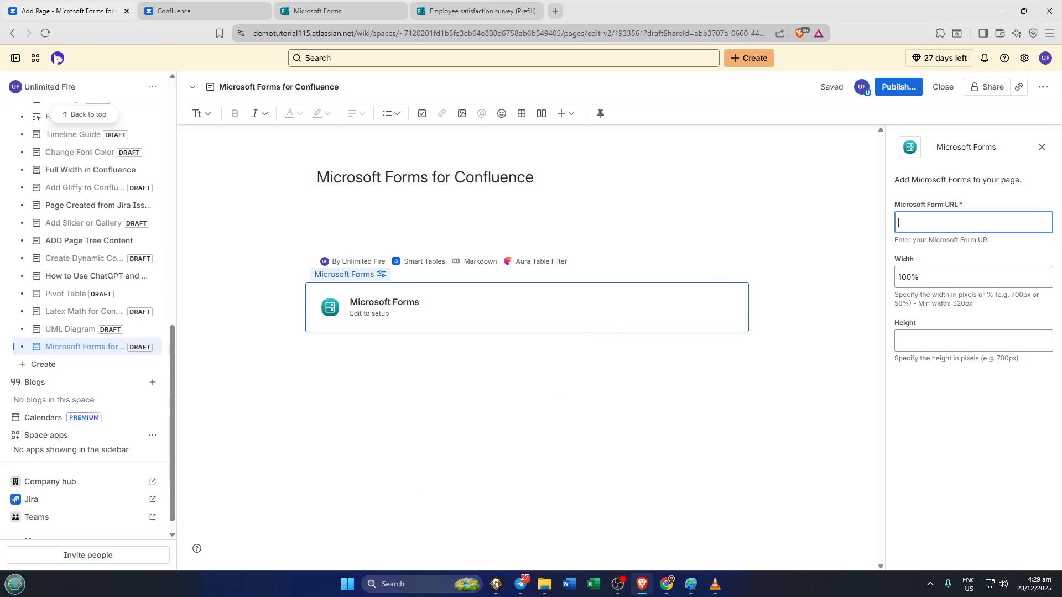
Switch to the Employee satisfaction survey in Microsoft Forms and copy its prefilled link.
left_click(438, 12)
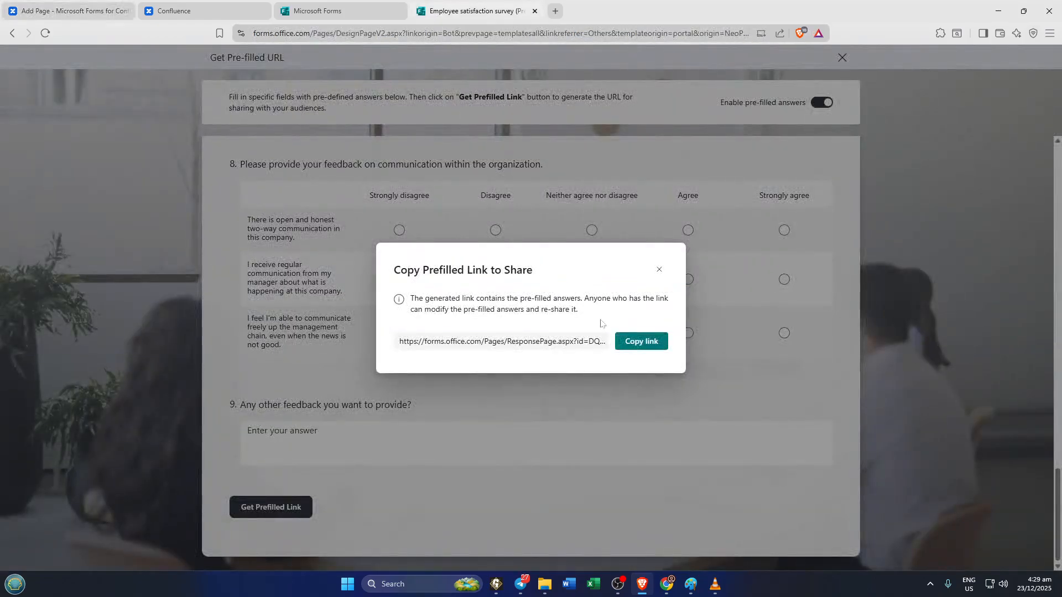
left_click(620, 344)
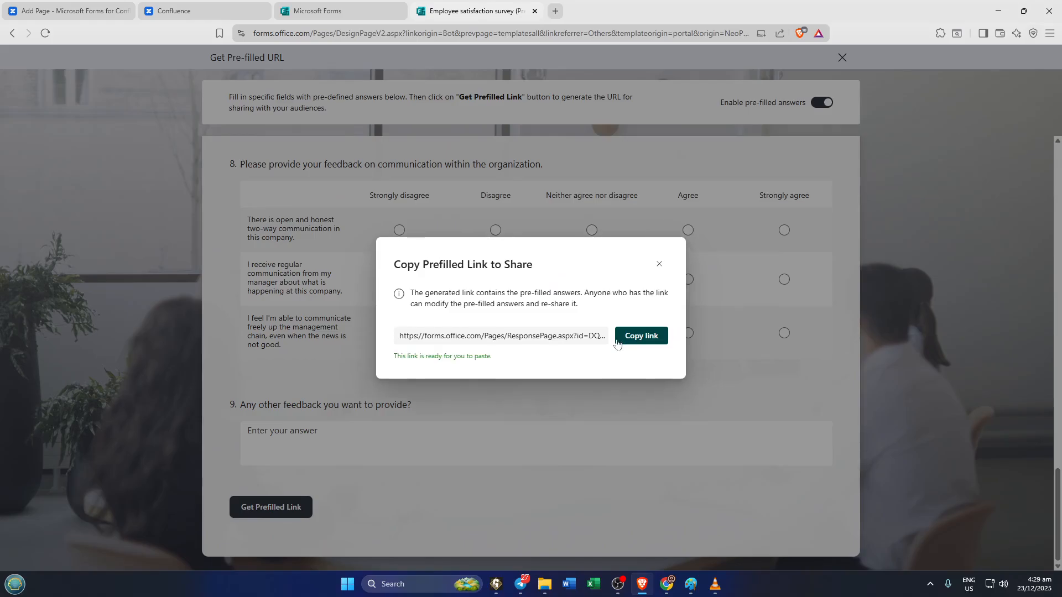
left_click(347, 11)
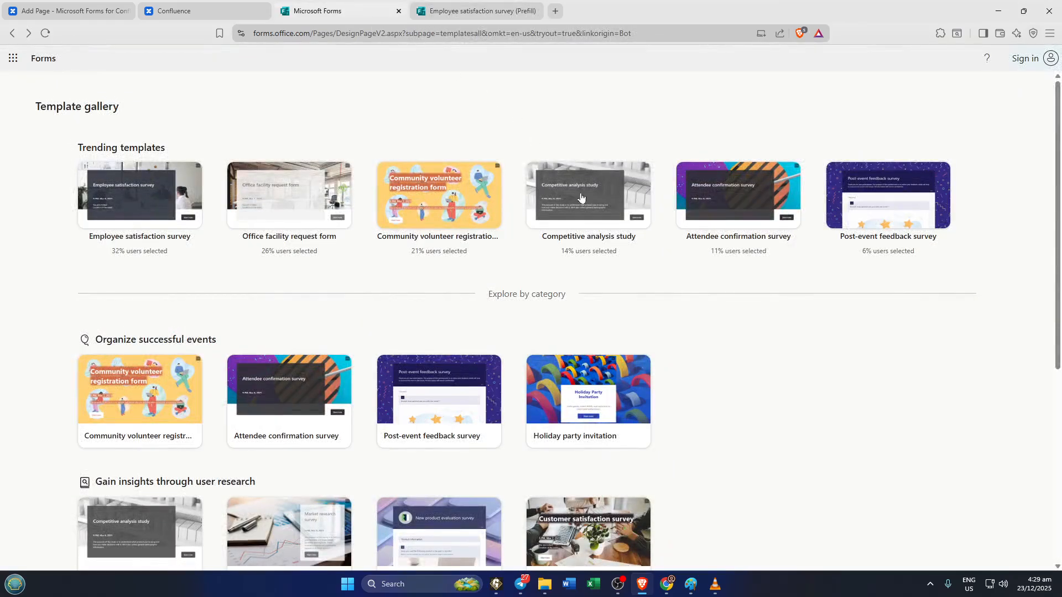
scroll(625, 365, "down", 2)
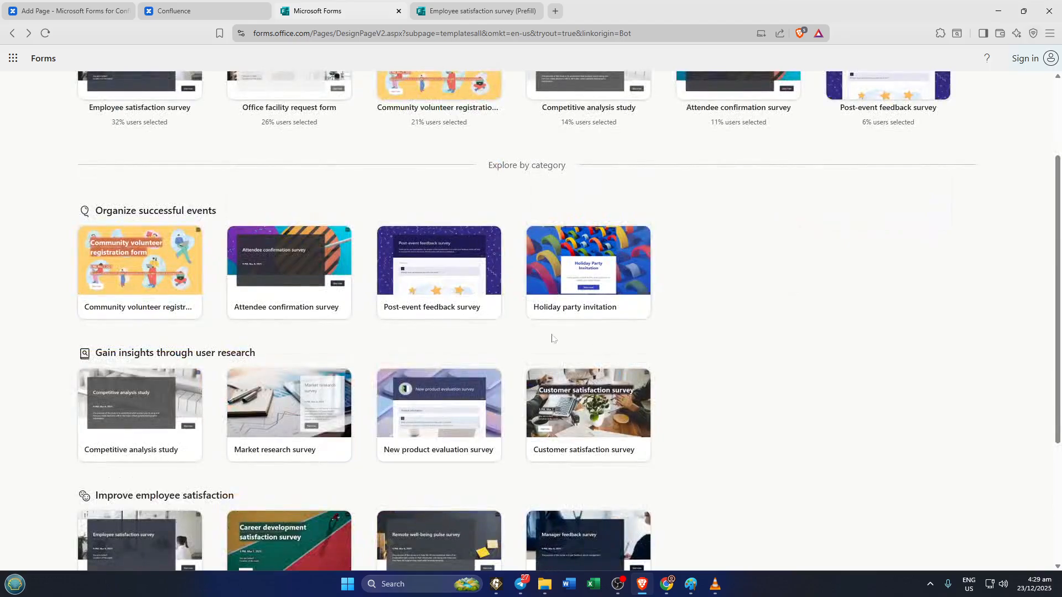
left_click(211, 10)
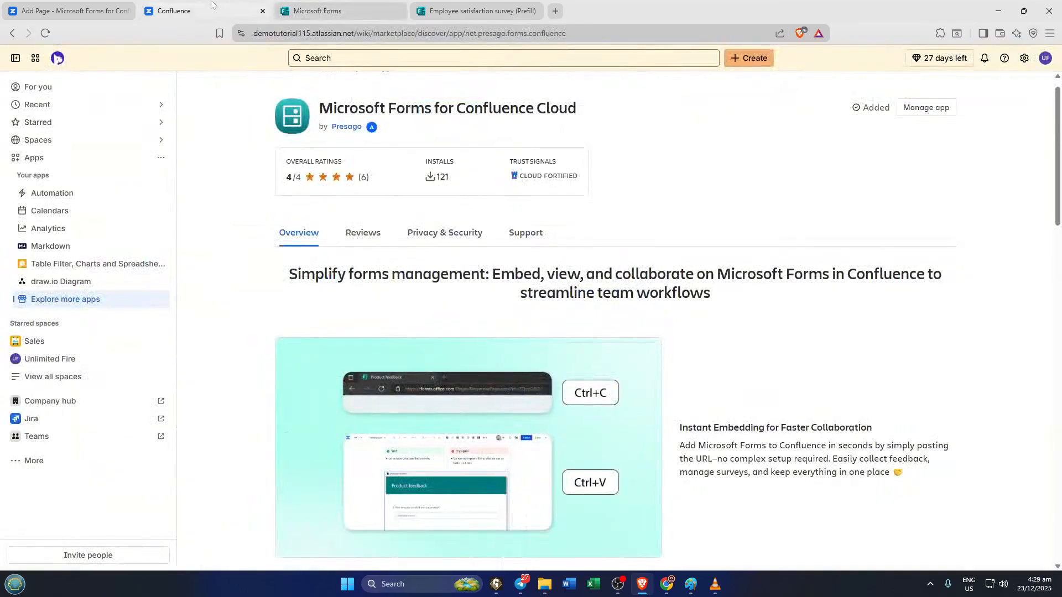
Return to the Confluence draft page and paste the copied survey link as the element's Microsoft Form URL.
left_click(49, 12)
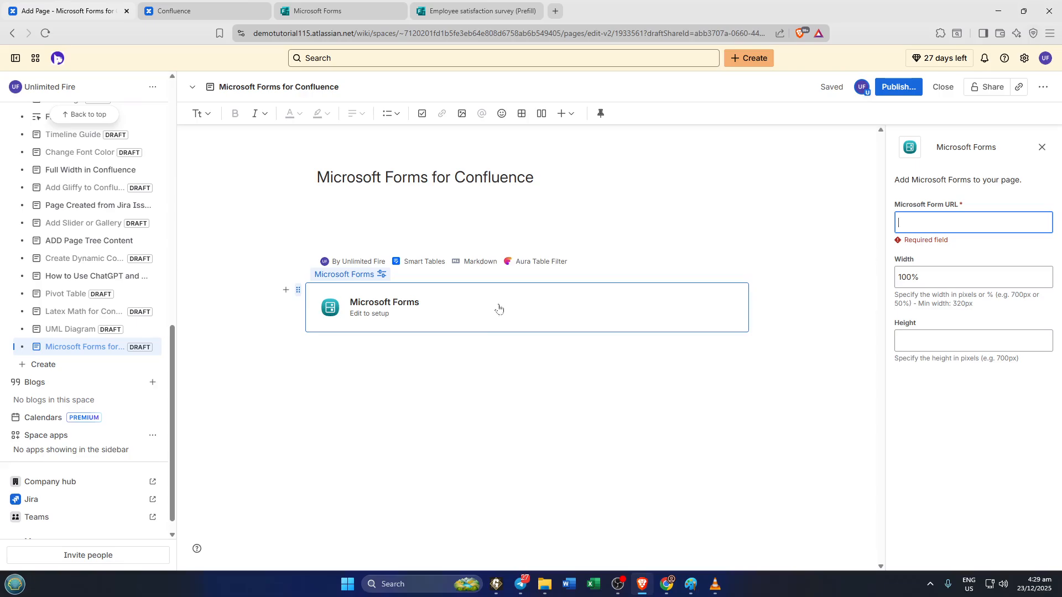
left_click(935, 223)
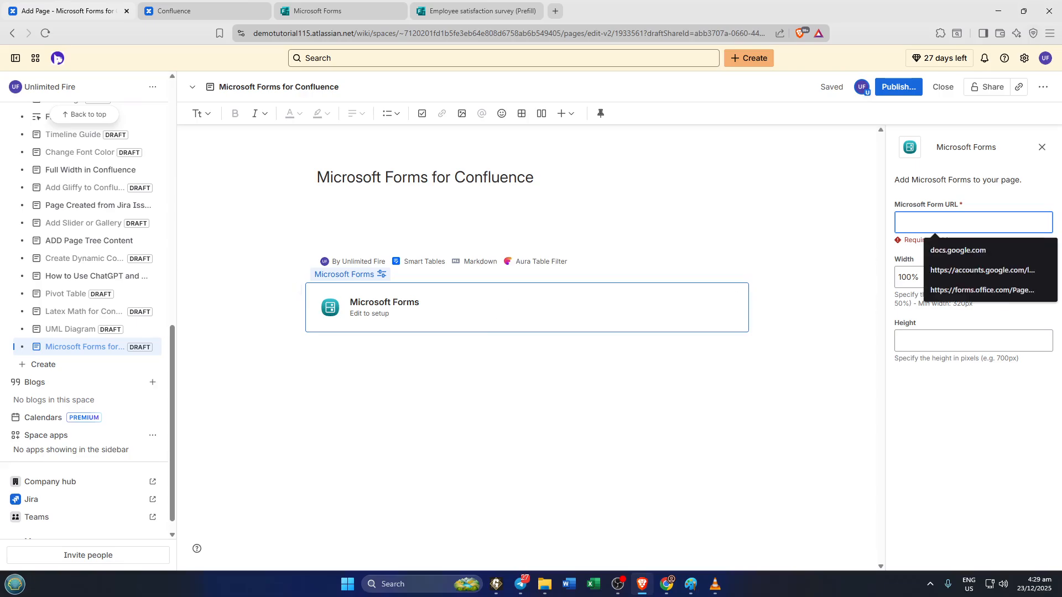
key("ctrl+v")
Set the embedded form's height to 700px and view the embedded survey on the page.
left_click(1048, 341)
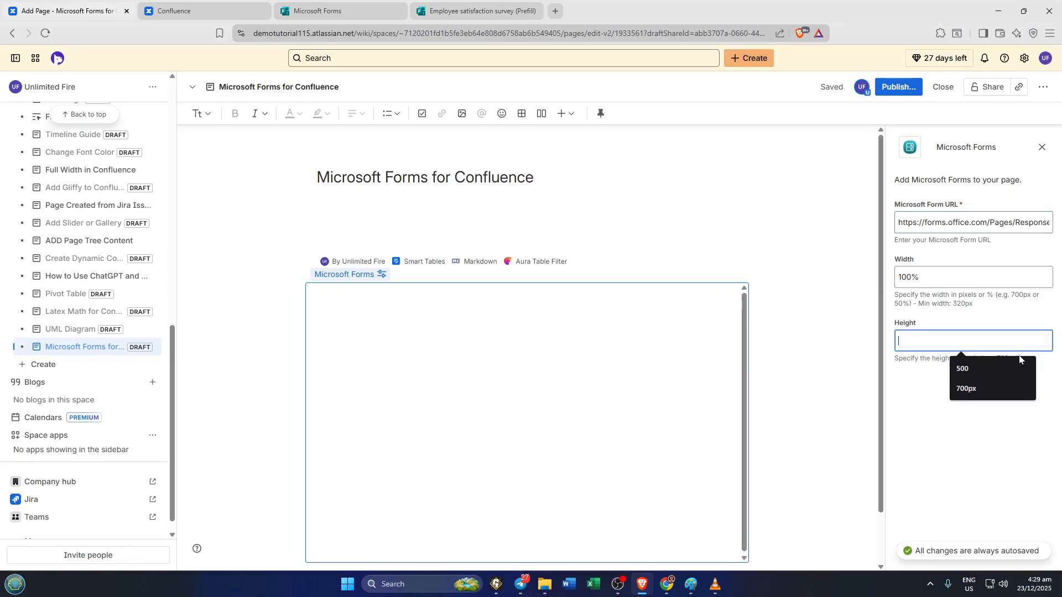
type("7-")
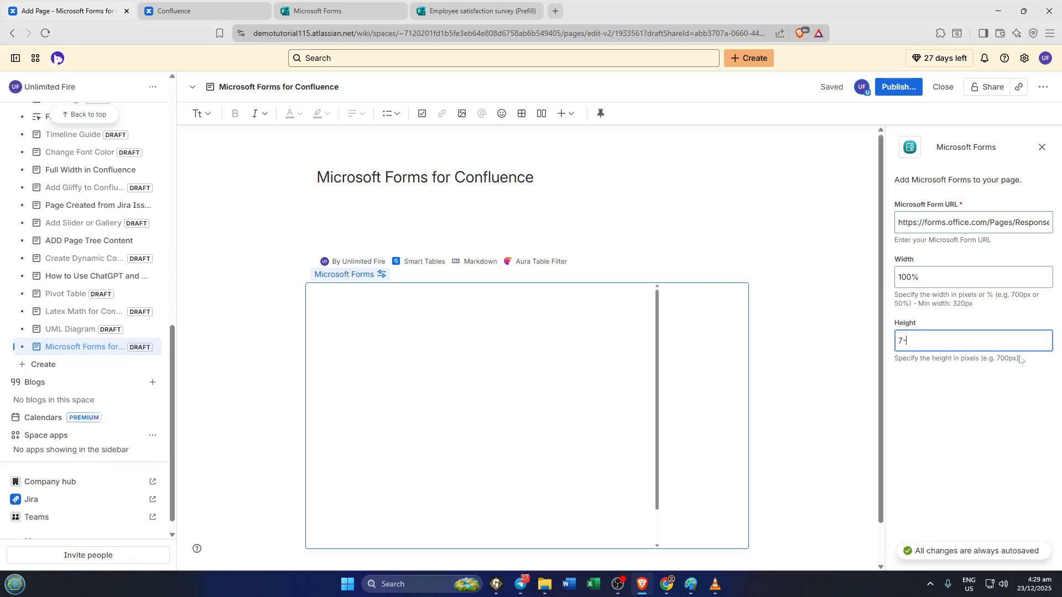
key("BackSpace")
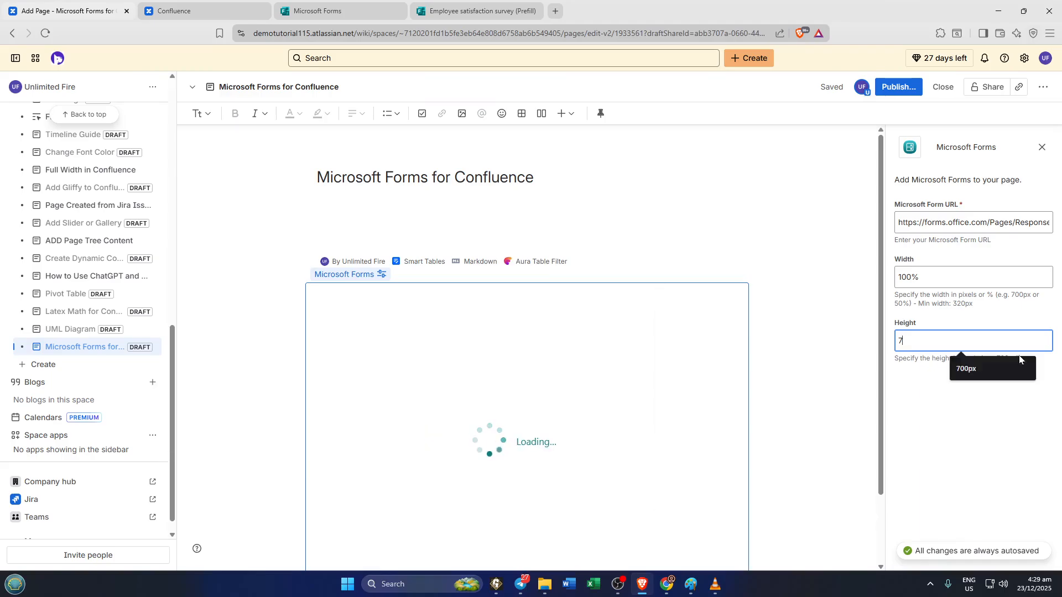
type("00")
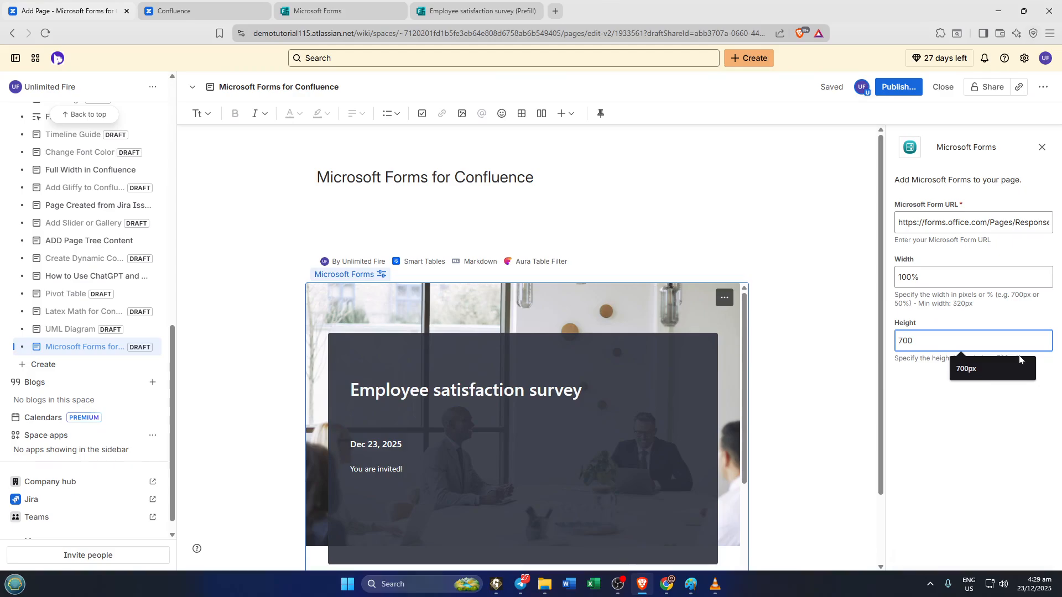
type("px")
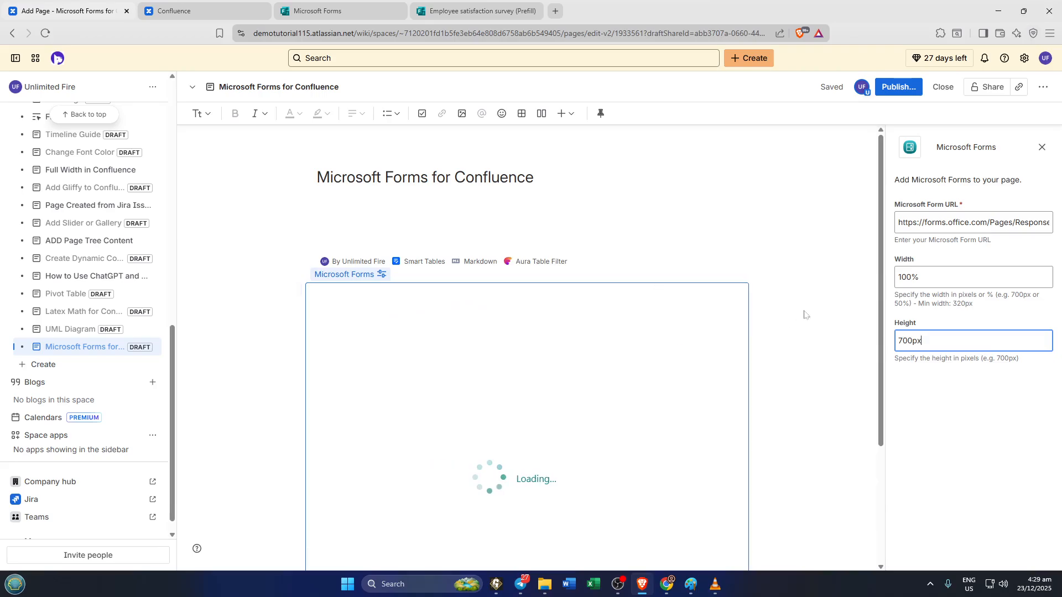
scroll(813, 344, "up", 2)
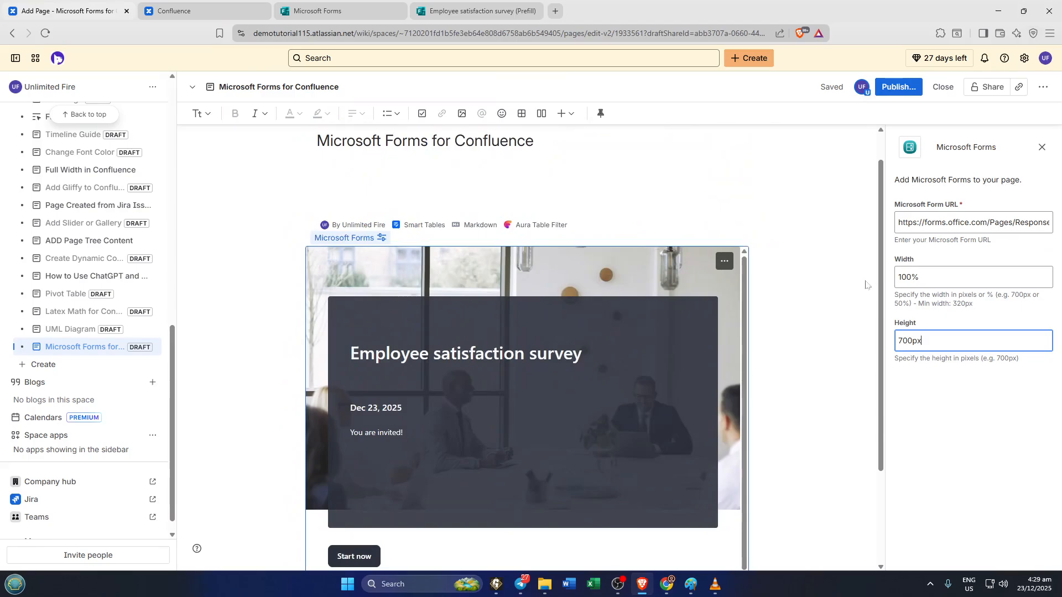
left_click_drag(880, 260, 883, 328)
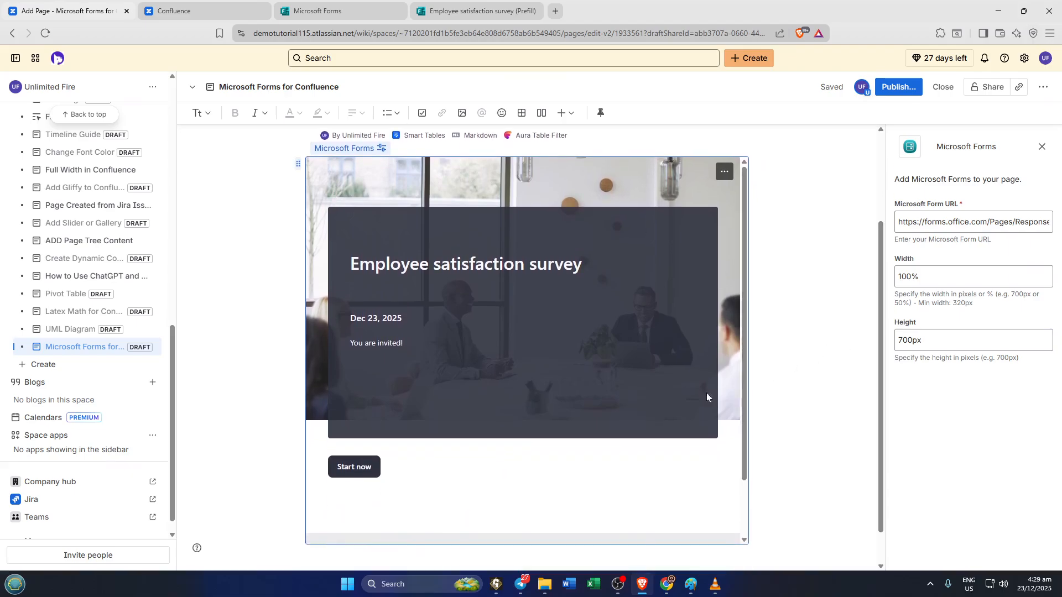